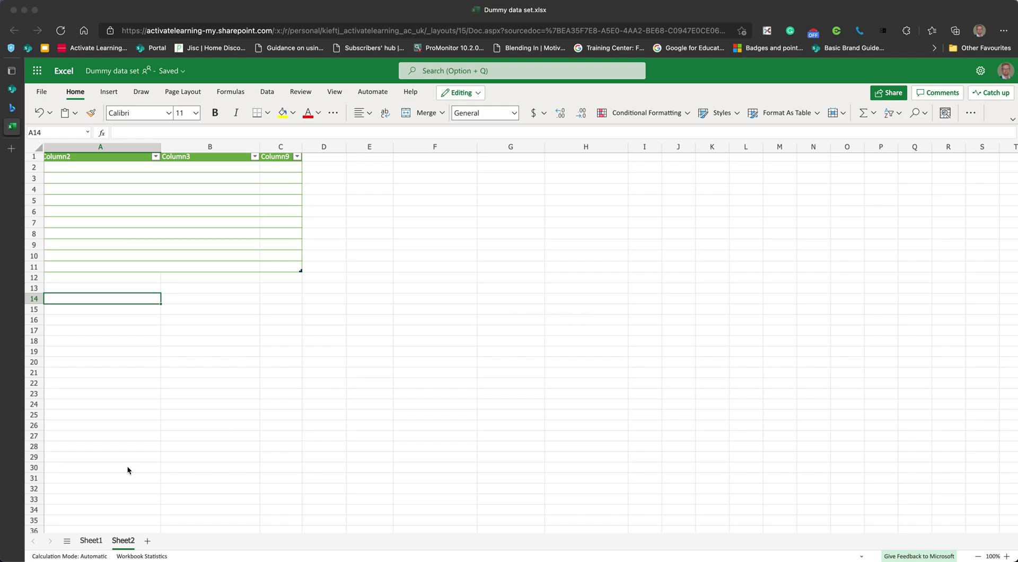
Examine the random price formula and currency format in B2 and the random date formula in D2 on Sheet1
left_click(91, 540)
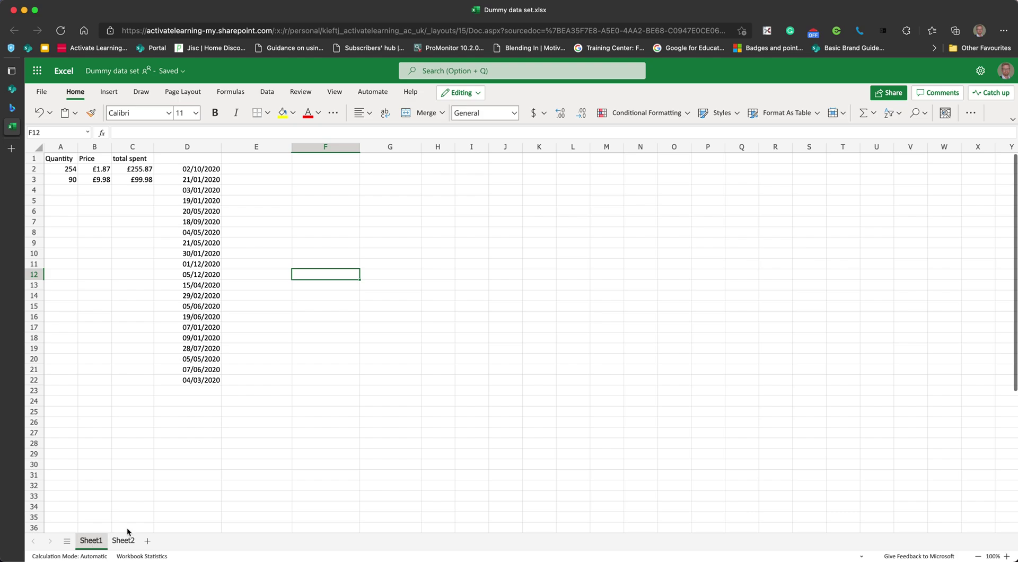
left_click(102, 173)
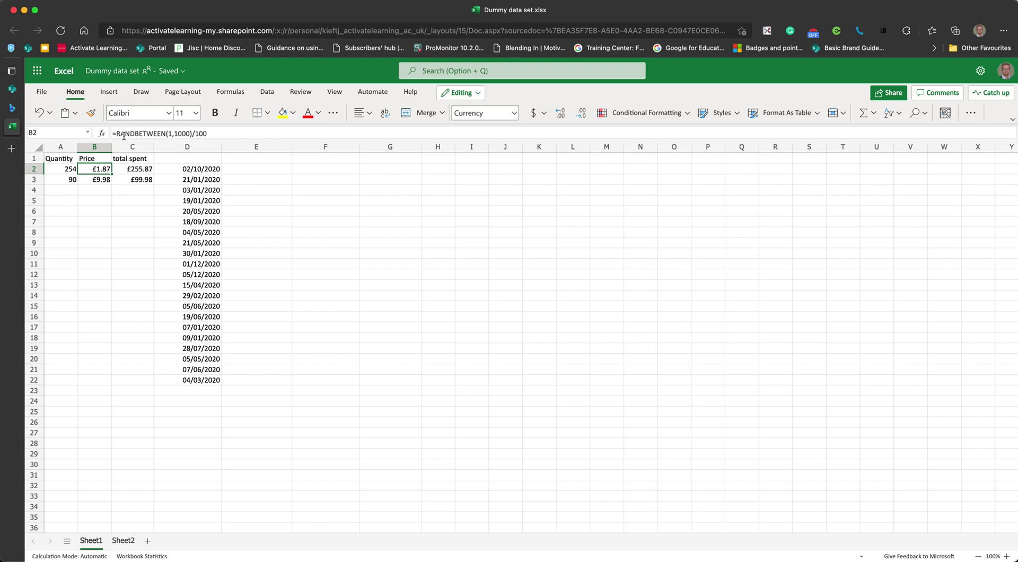
left_click(94, 159)
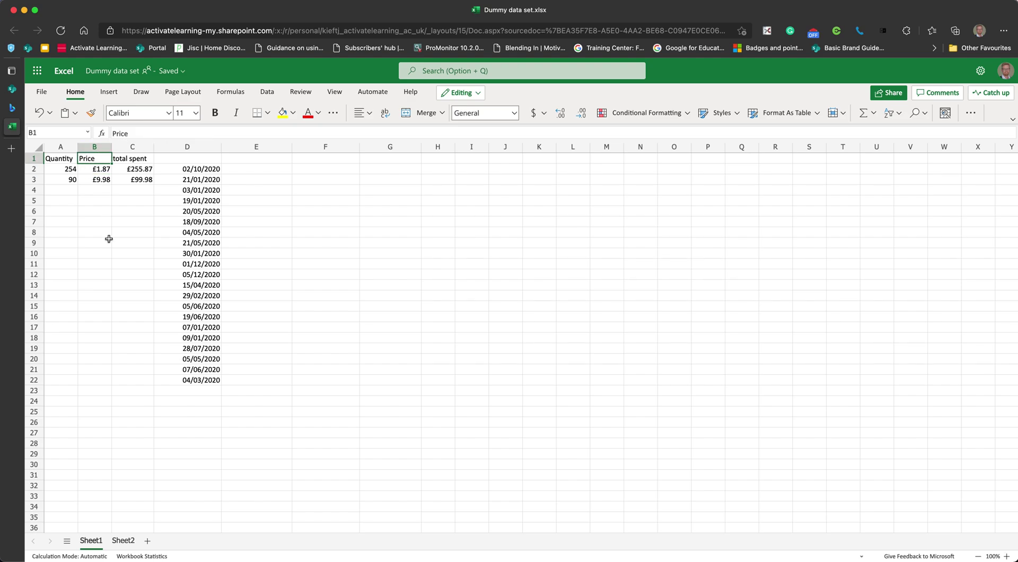
left_click(94, 170)
right_click(94, 170)
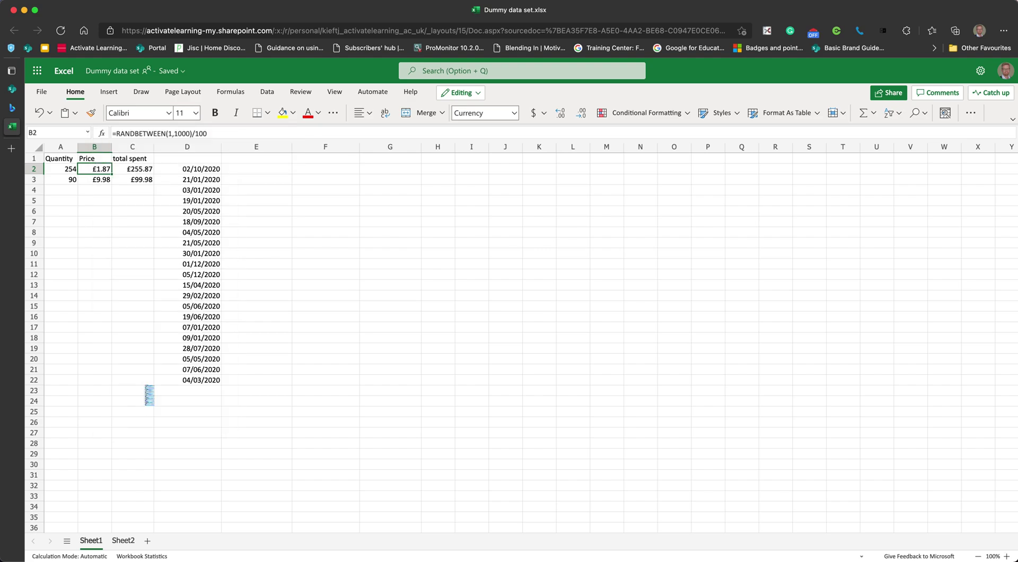
left_click(145, 386)
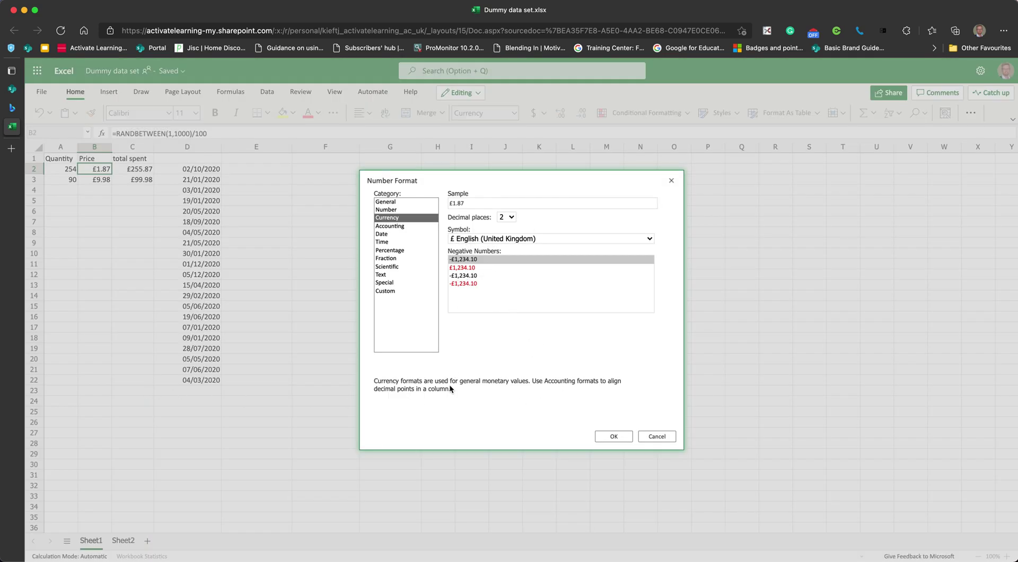
left_click(614, 436)
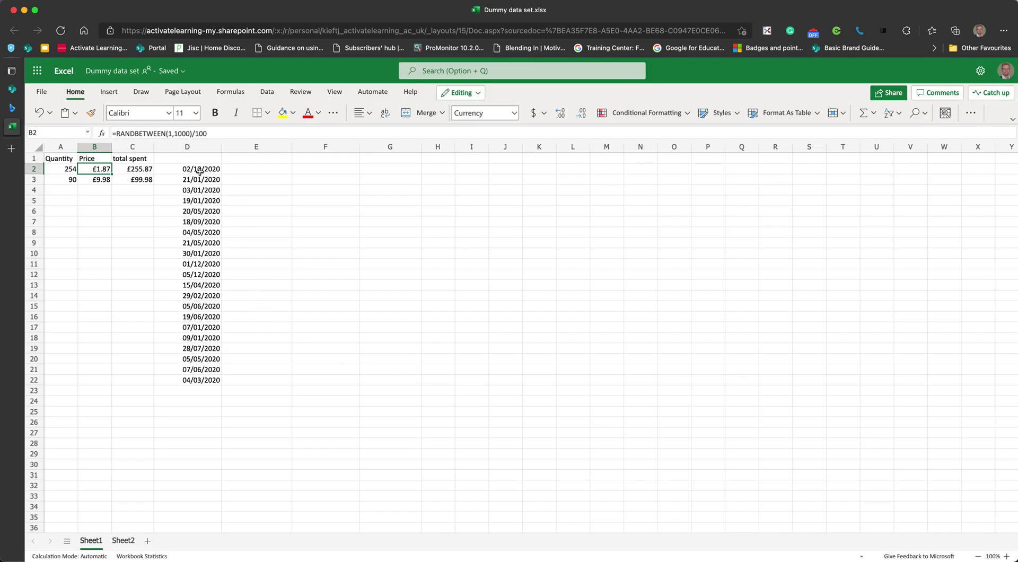
left_click(193, 169)
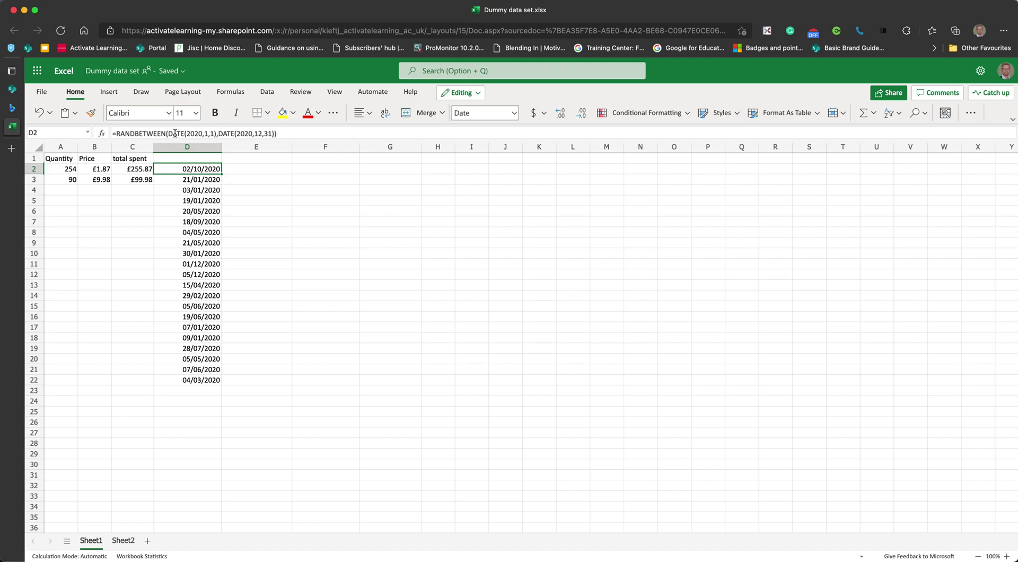
left_click(98, 170)
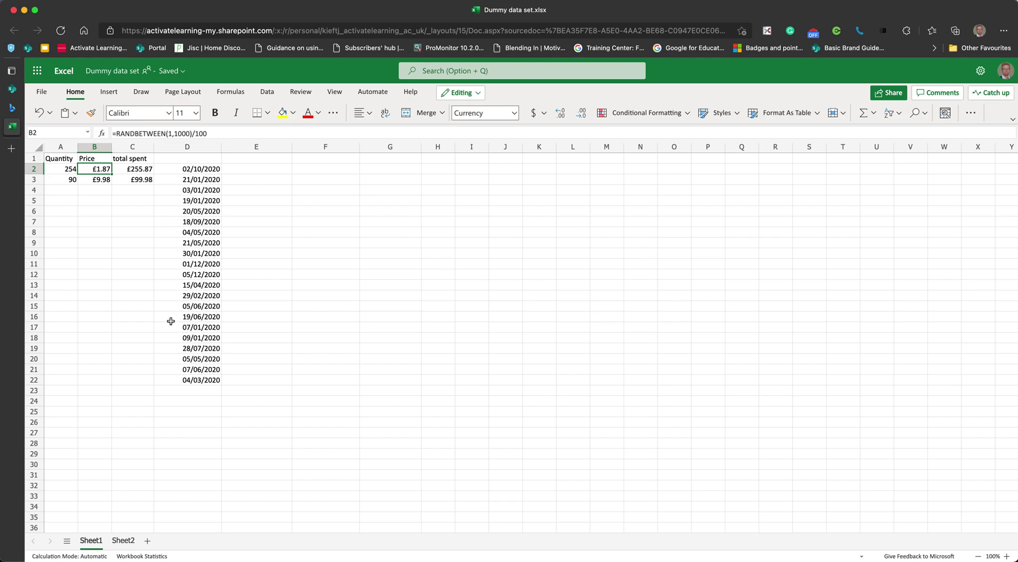
Check the selected James Bond film list in the Bing results and paste it into the Sheet2 table starting at A2
left_click(130, 542)
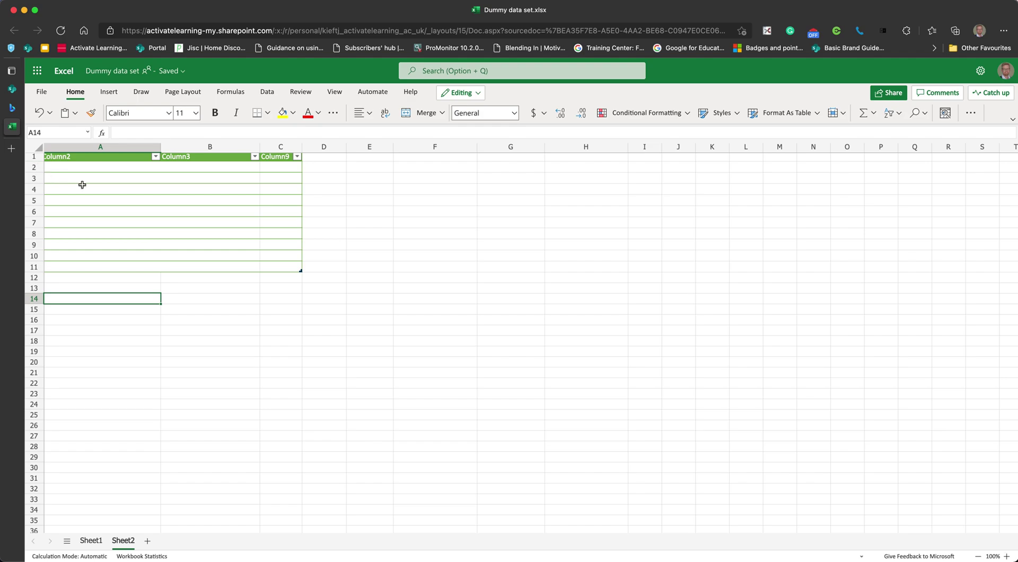
left_click(14, 111)
scroll(247, 422, "down", 3)
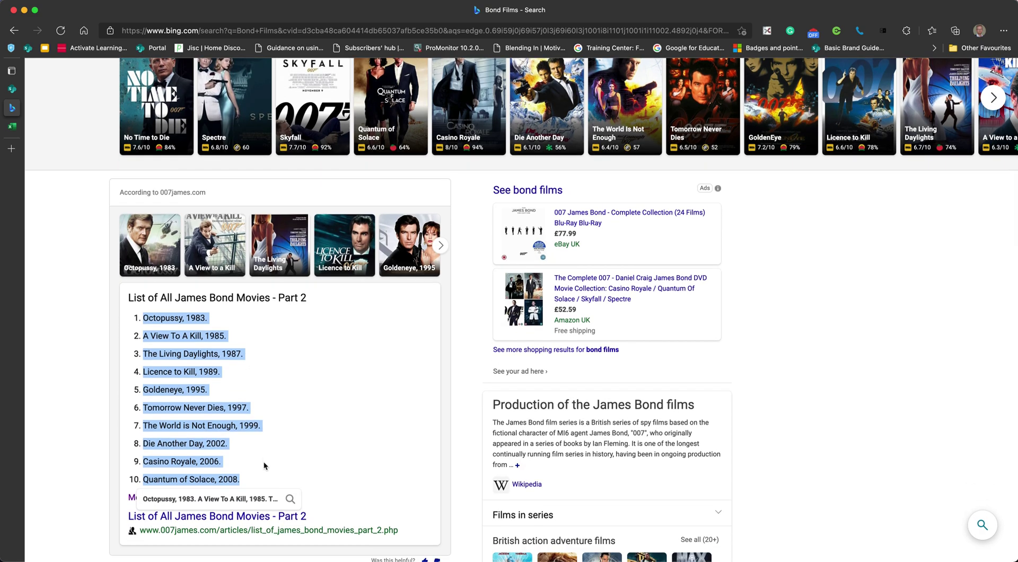
mouse_move(14, 94)
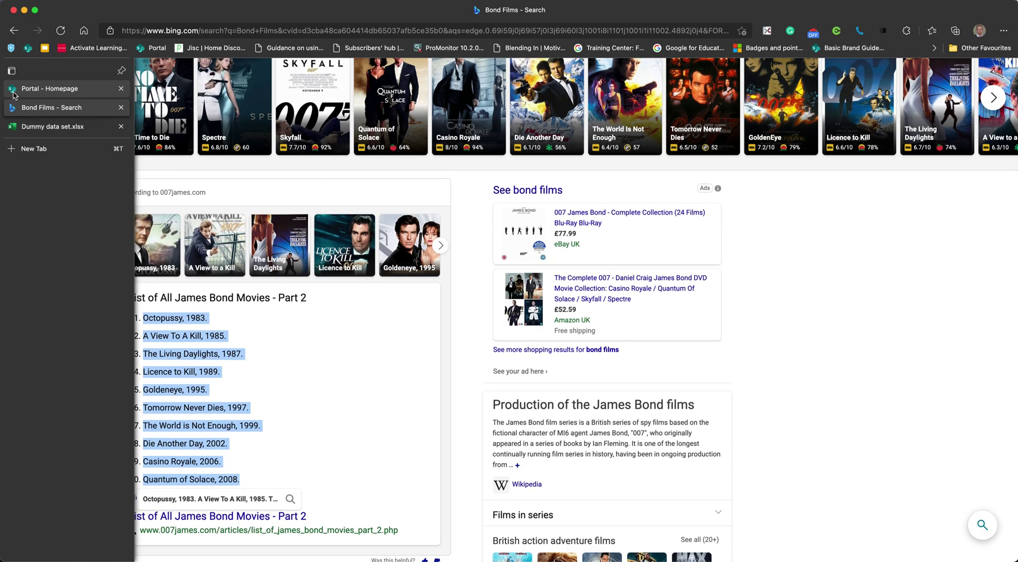
left_click(19, 129)
left_click(65, 168)
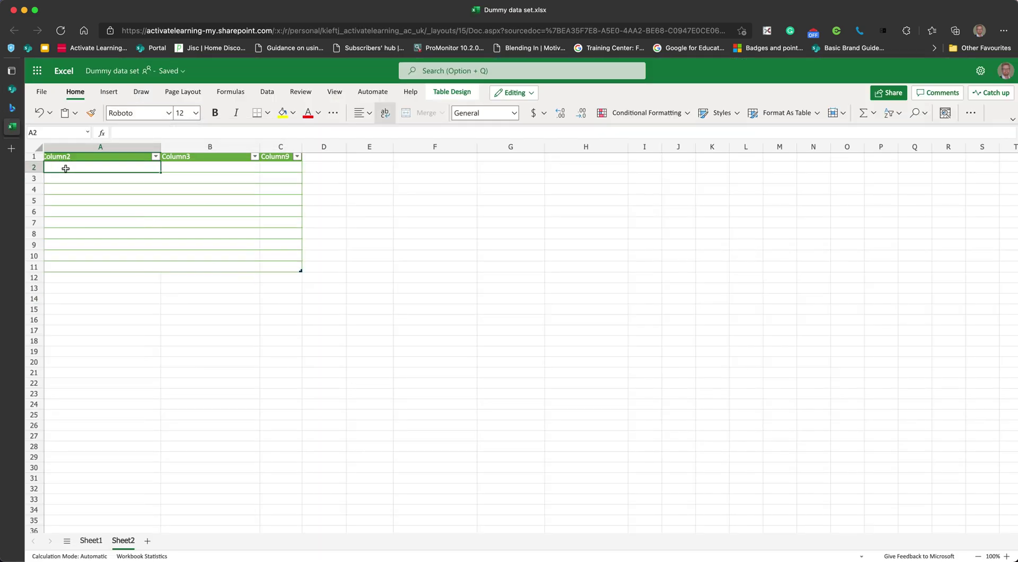
type("1\tOctopussy, 1983. 2\tA View To A Kill, 1985. 3\tThe Living Daylights, 1987. 4\tLicence to Kill, 1989. 5\tGoldeneye, 1995. 6\tTomorrow Never Dies, 1997. 7\tThe World is Not Enough, 1999. 8\tDie Another Day, 2002. 9\tCasino Royale, 2006. 10\tQuantum of Solace, 2008.")
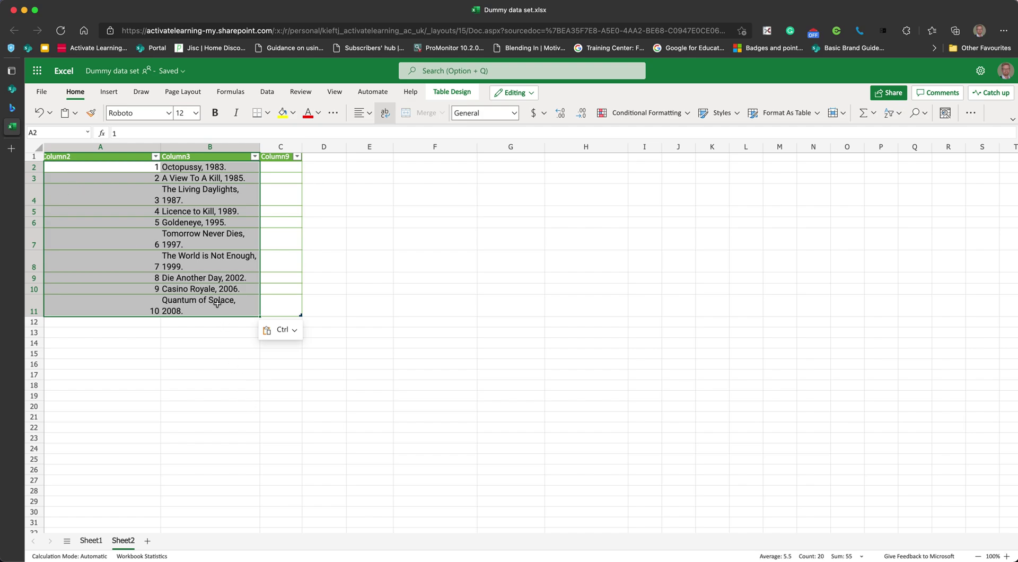
Enter the release years 1983, 1985 and 1987 in C2:C4 beside the first three films
scroll(185, 173, "left", 1)
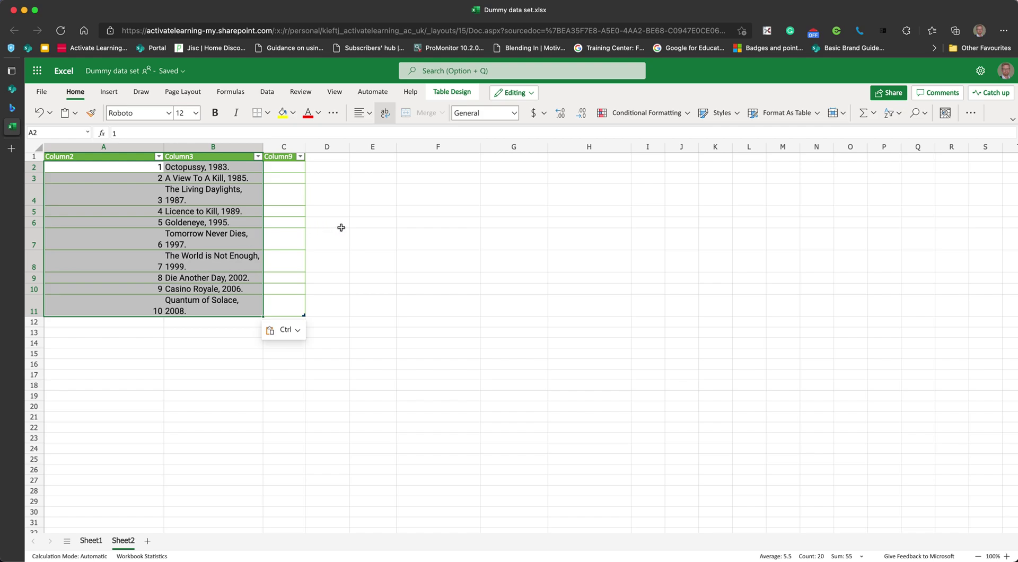
left_click(214, 178)
left_click(279, 168)
double_click(279, 169)
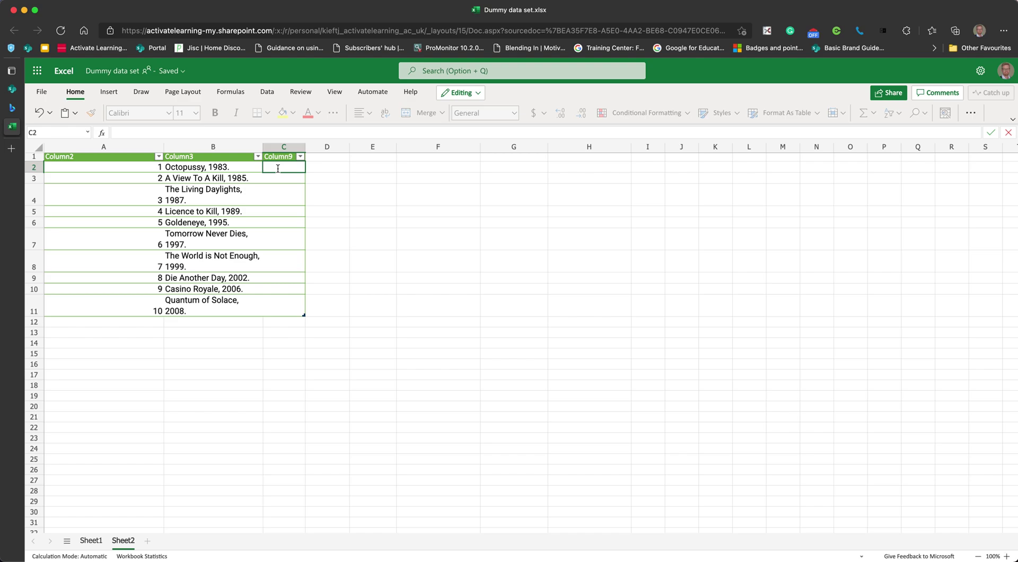
type("1983")
left_click(278, 178)
type("1985")
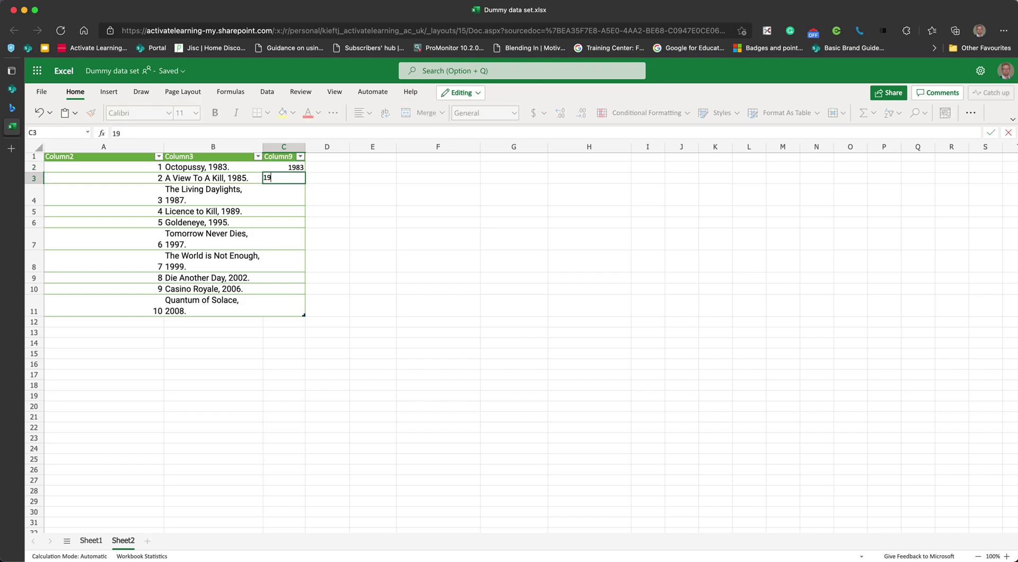
left_click(282, 193)
type("1")
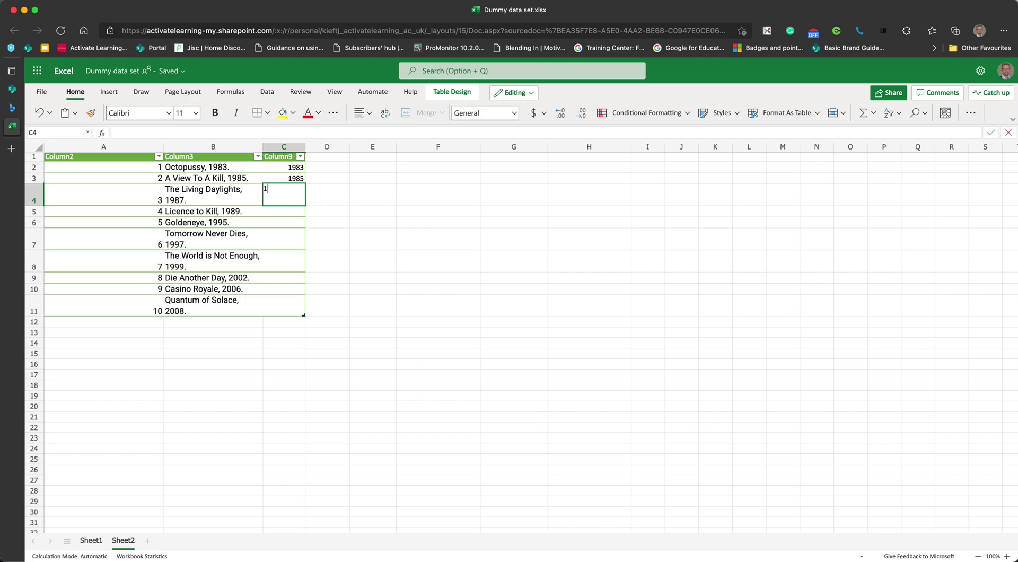
type("987")
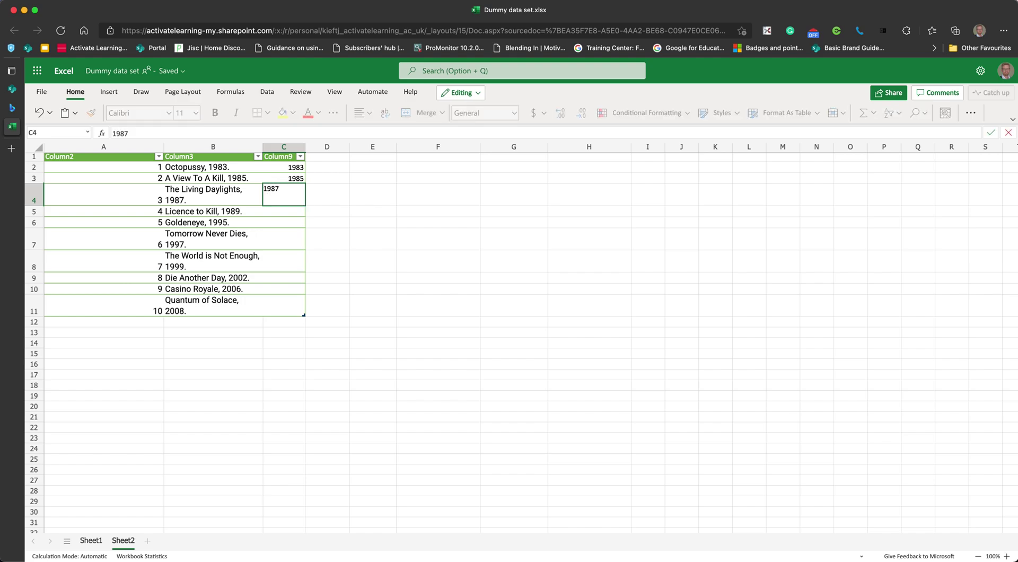
left_click(382, 256)
Fill the remaining release years in Column9 with Flash Fill, using C2:C4 as the pattern
left_click_drag(280, 166, 283, 190)
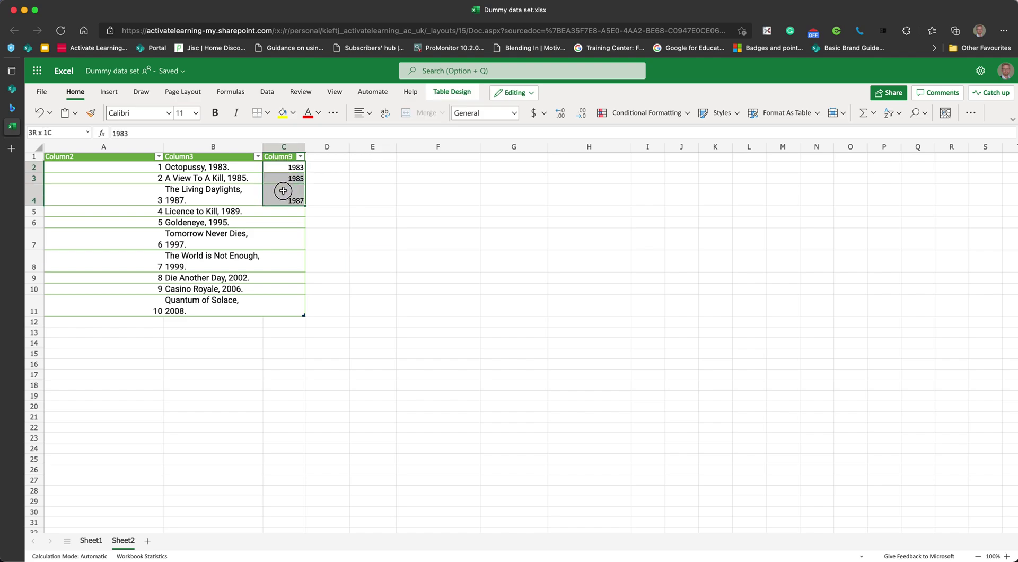
left_click(260, 94)
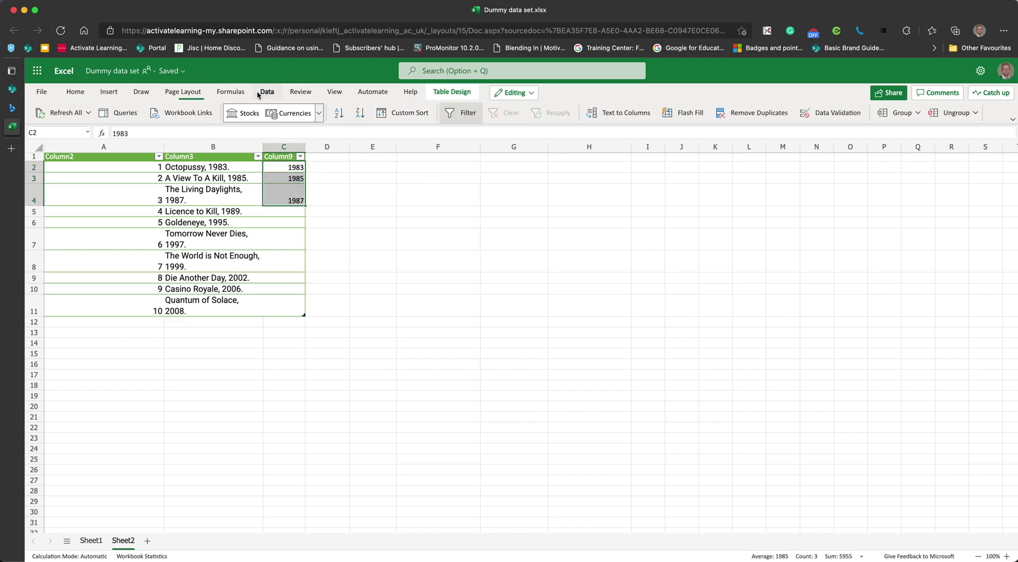
left_click(684, 113)
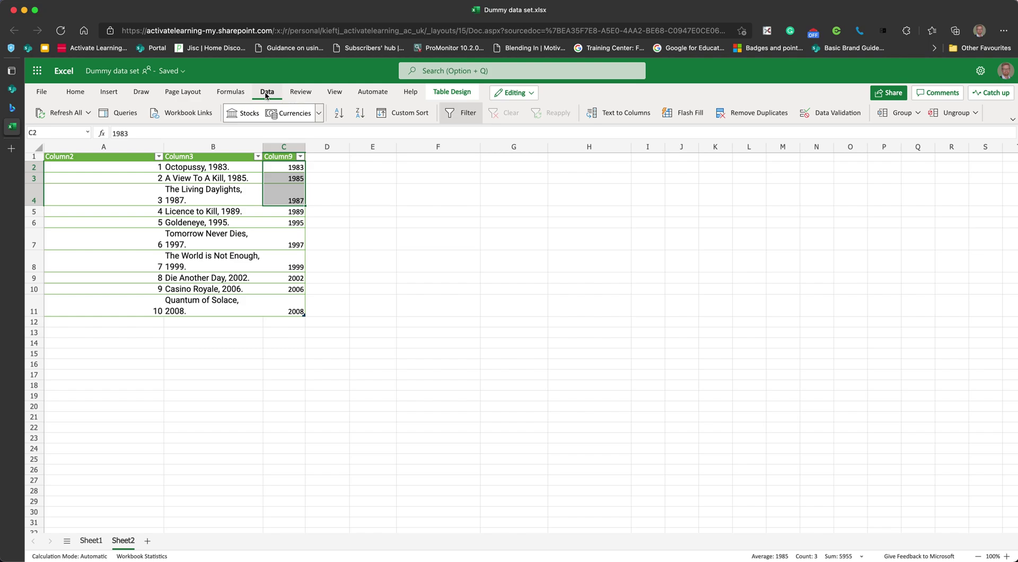
Convert the Octopussy entry in B2 to the Films data type
left_click(319, 113)
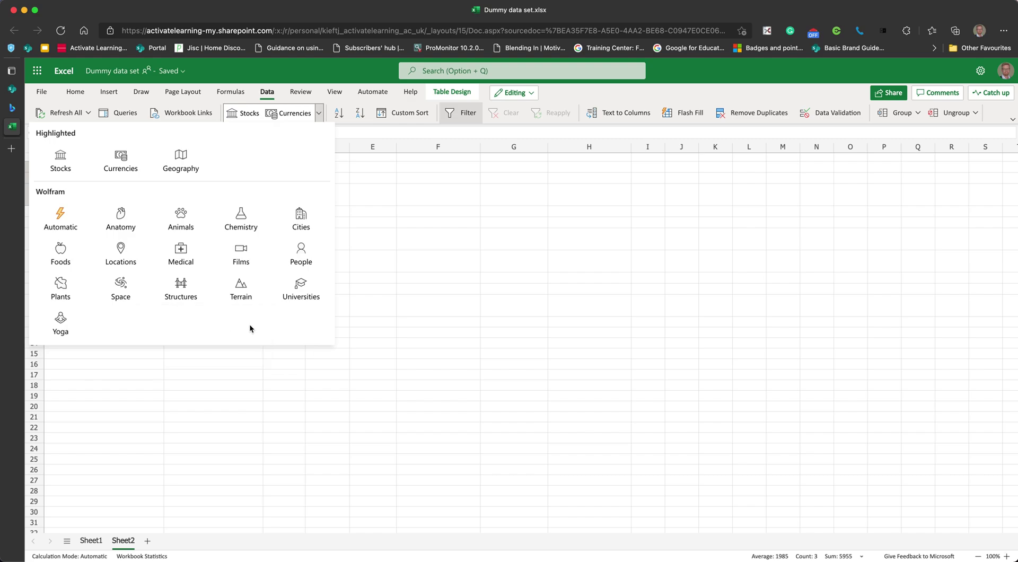
left_click(513, 252)
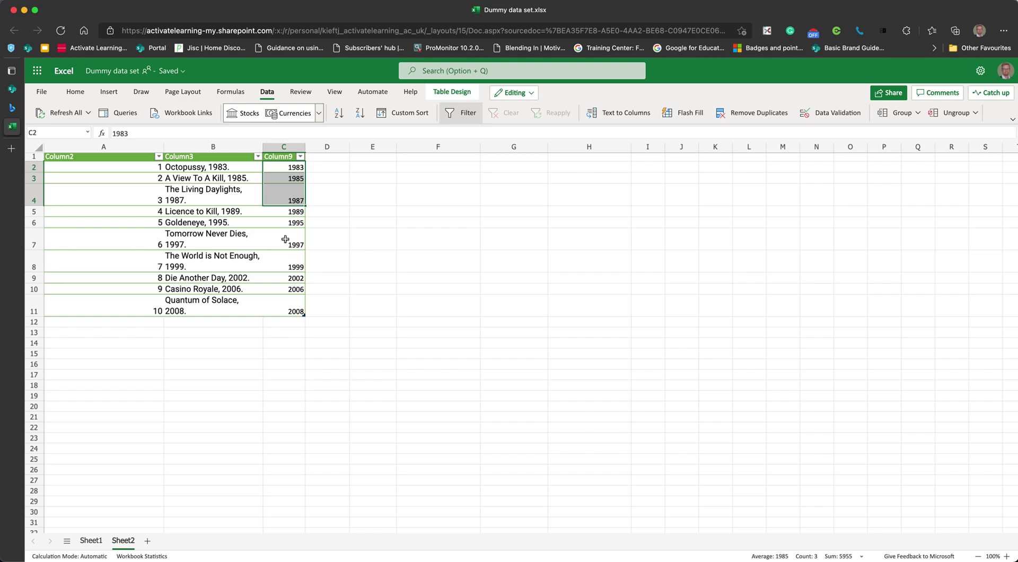
left_click(191, 169)
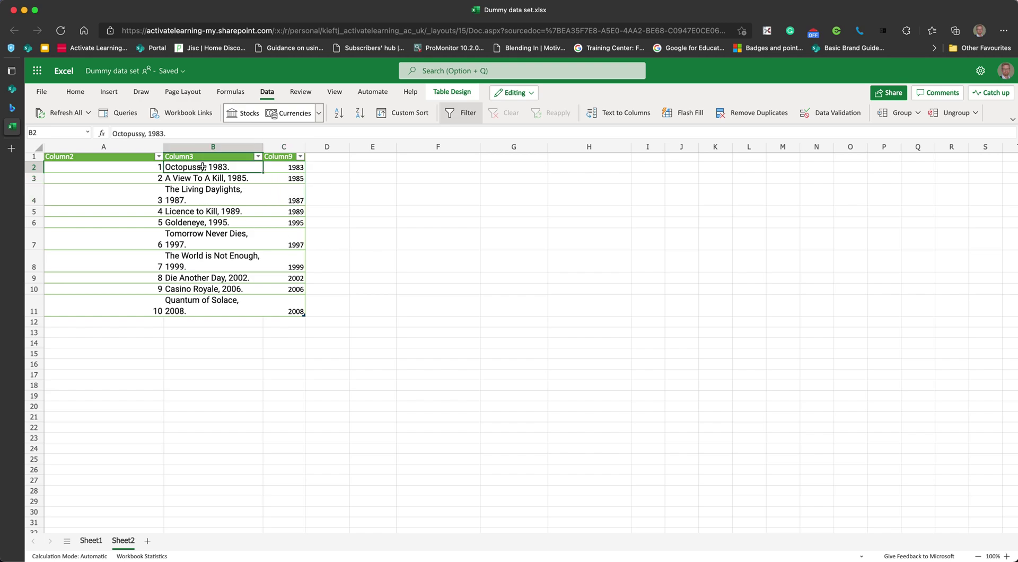
left_click(319, 113)
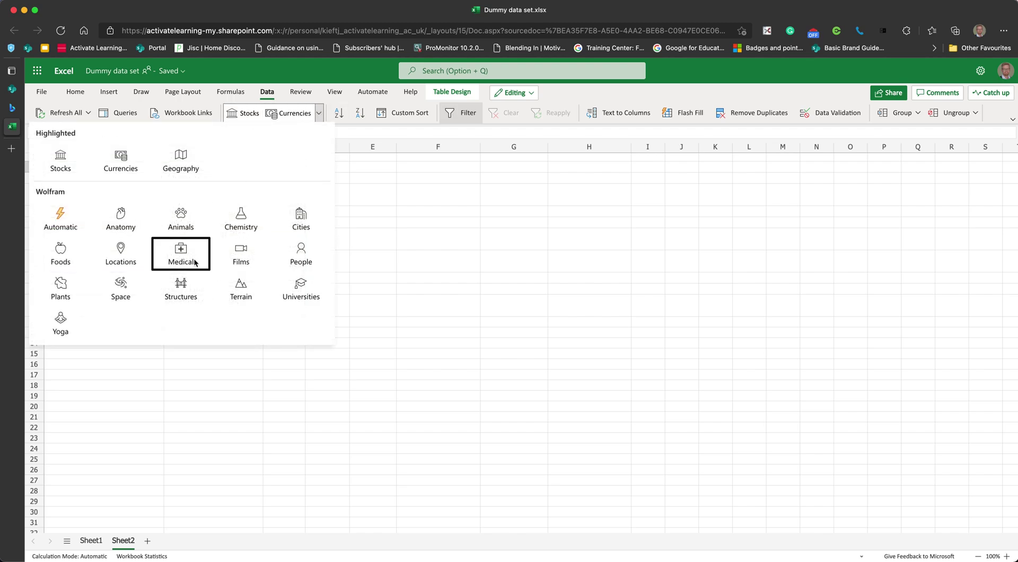
left_click(240, 254)
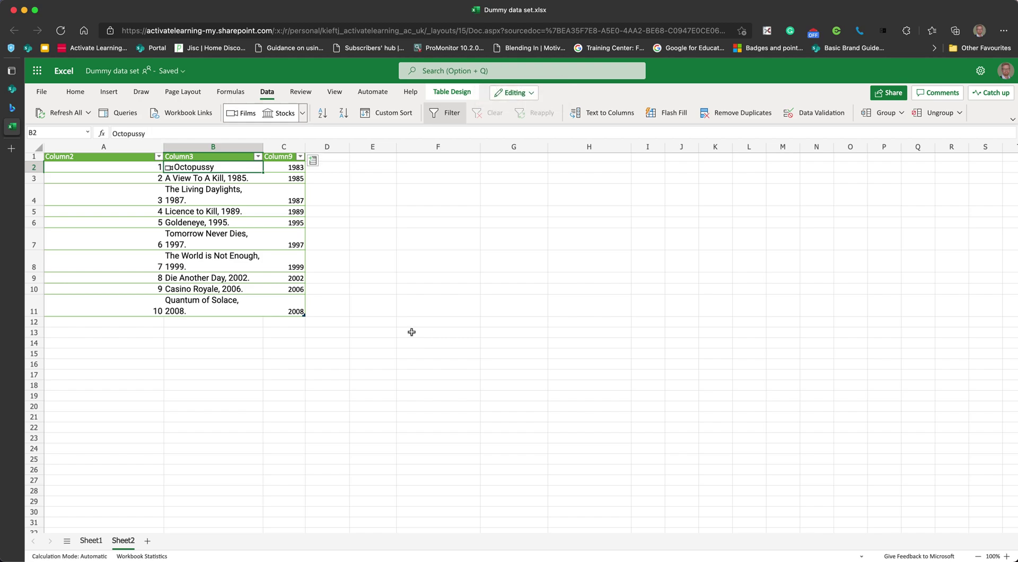
Add release date and production budget columns to the table from the Octopussy film data
left_click(313, 161)
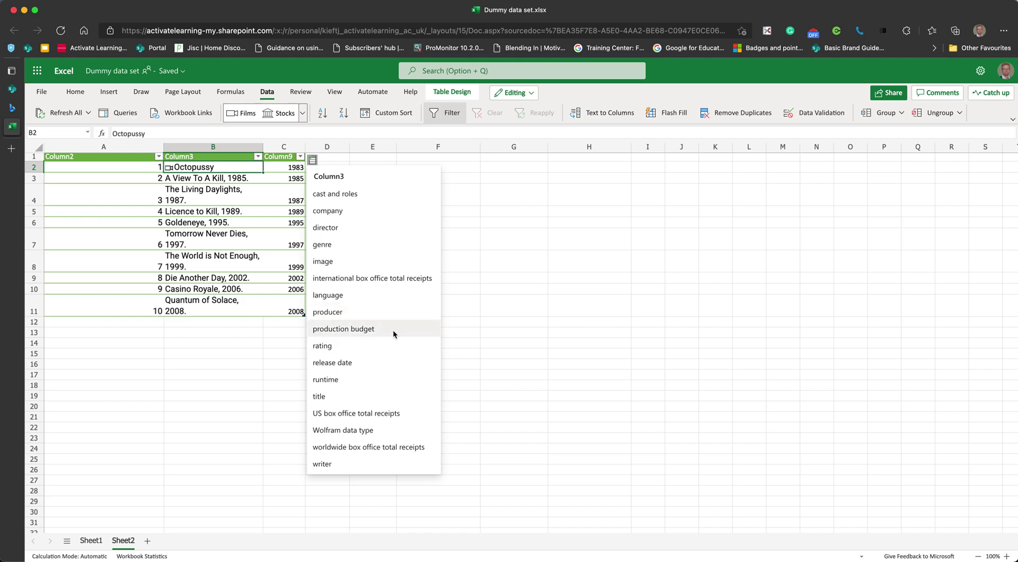
left_click(341, 364)
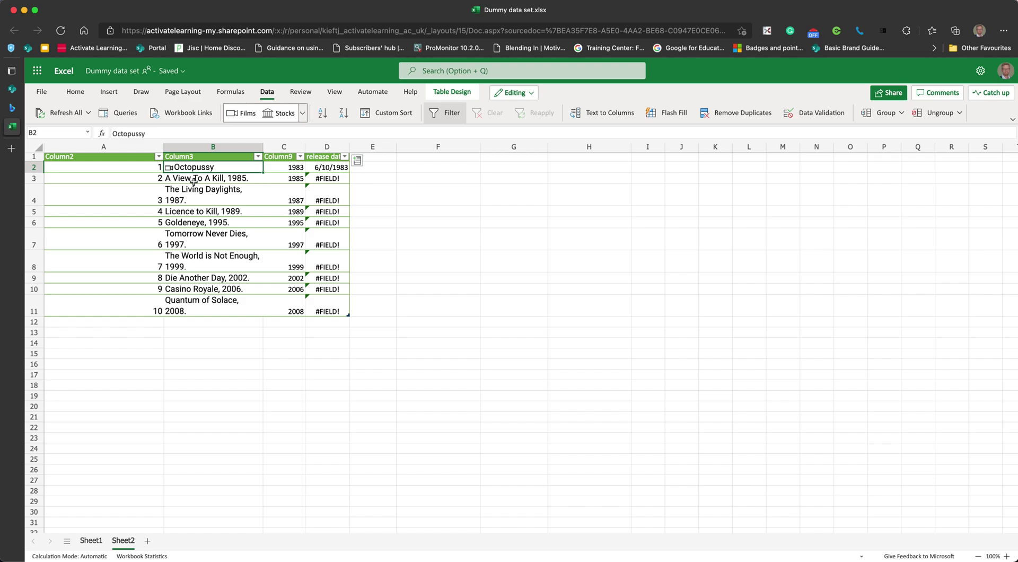
left_click(356, 160)
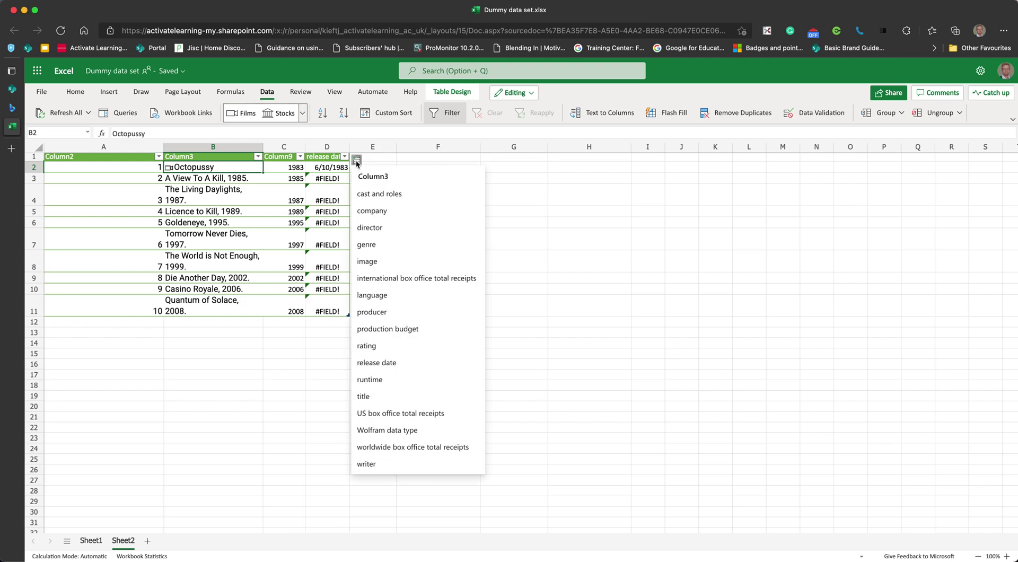
left_click(393, 330)
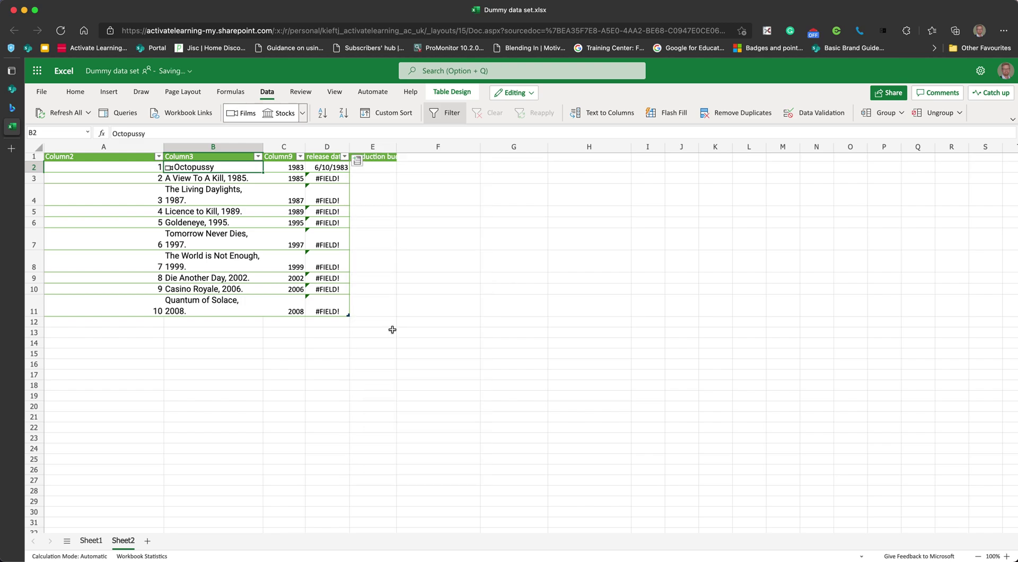
Add runtime and US box office total receipts columns to the table from the film data
left_click(404, 160)
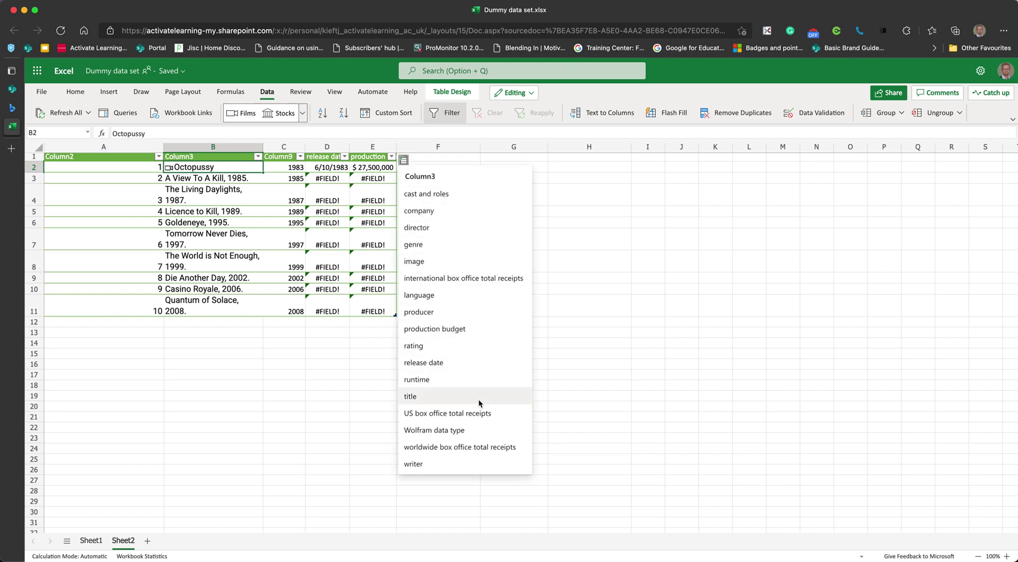
left_click(426, 380)
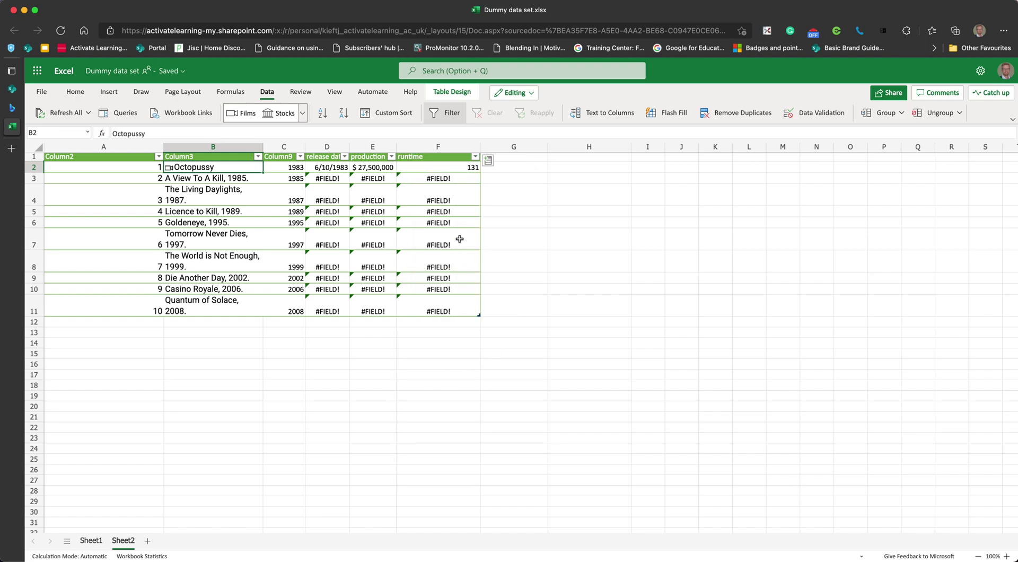
left_click(487, 161)
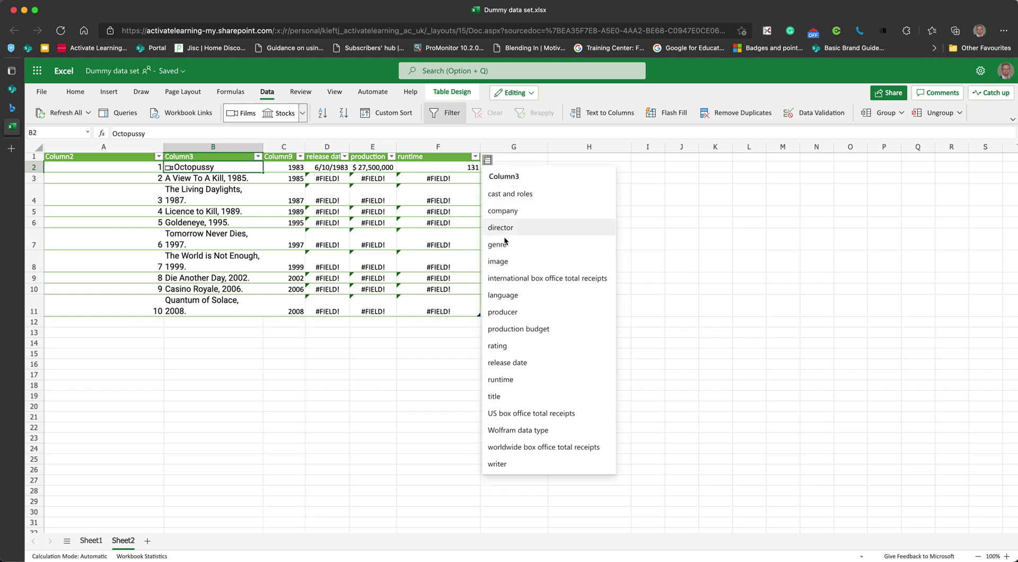
left_click(517, 414)
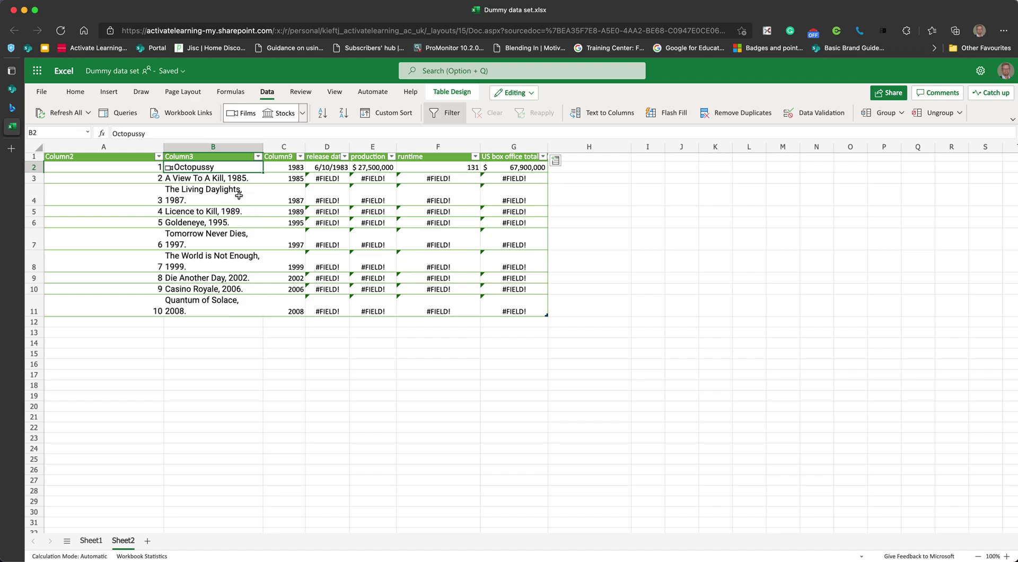
Convert the remaining films in B3:B11 to the Films data type and widen the production budget column to fit its amounts
left_click_drag(206, 177, 205, 306)
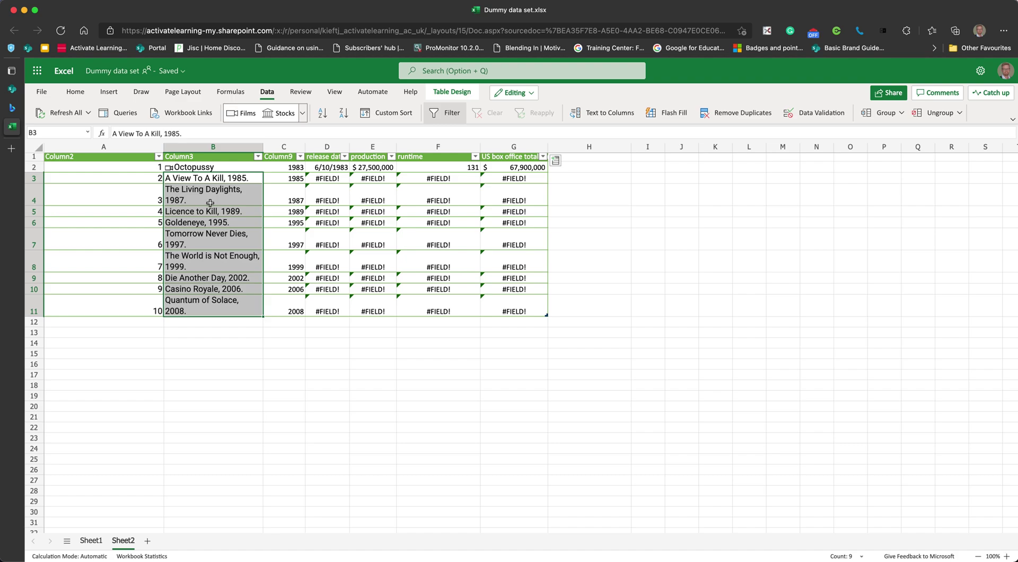
left_click(303, 113)
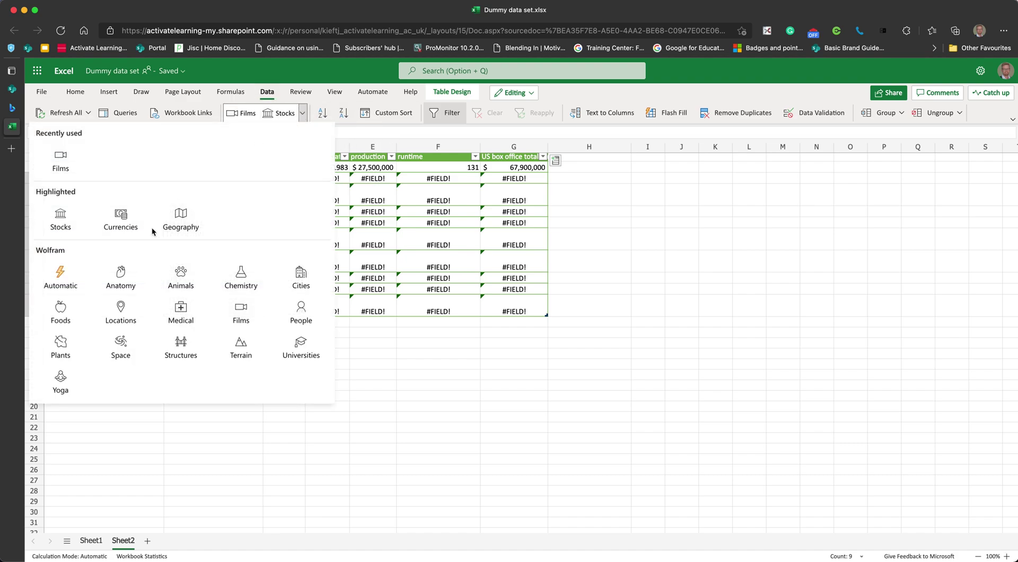
left_click(239, 311)
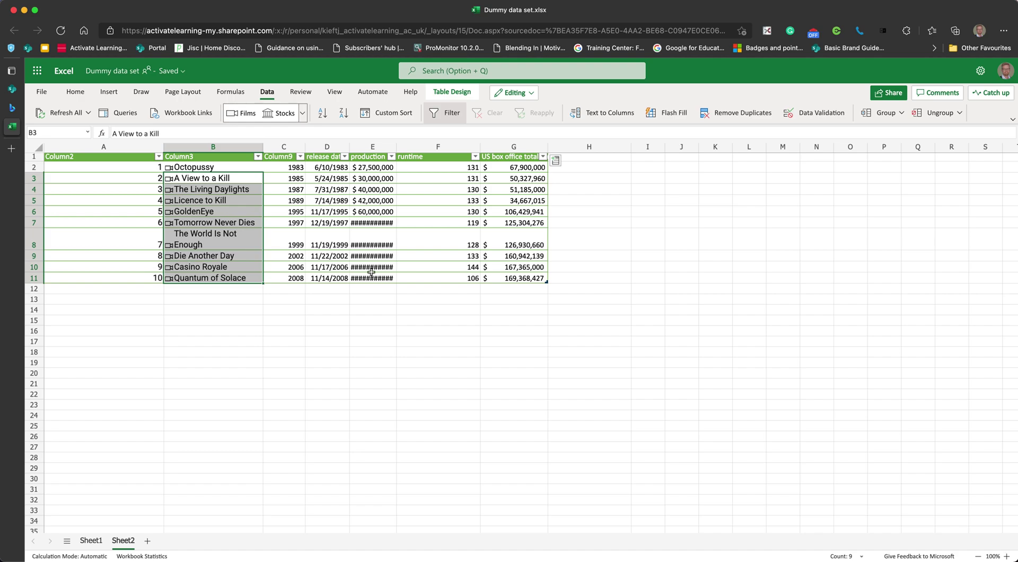
left_click_drag(397, 148, 429, 148)
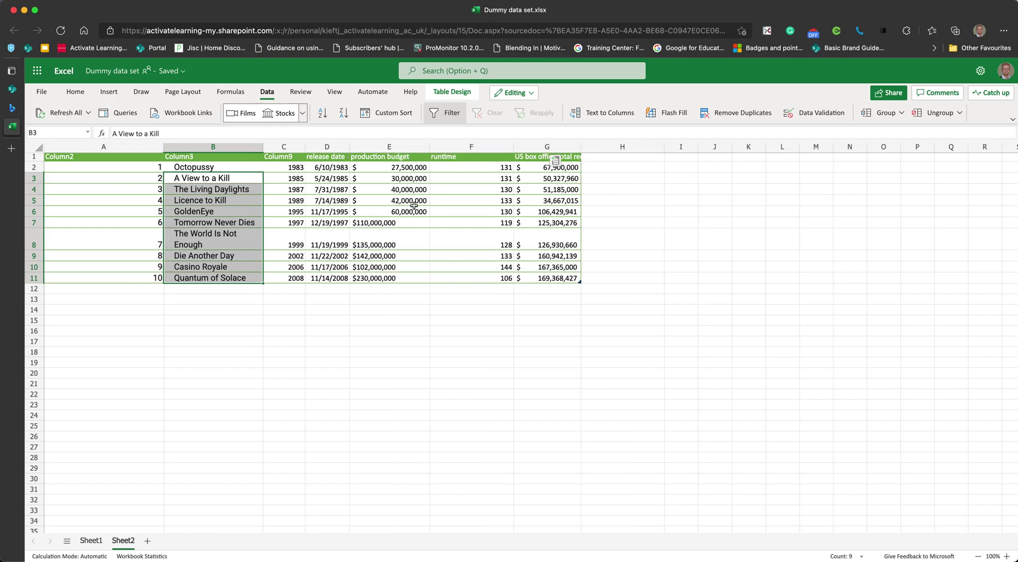
left_click(350, 355)
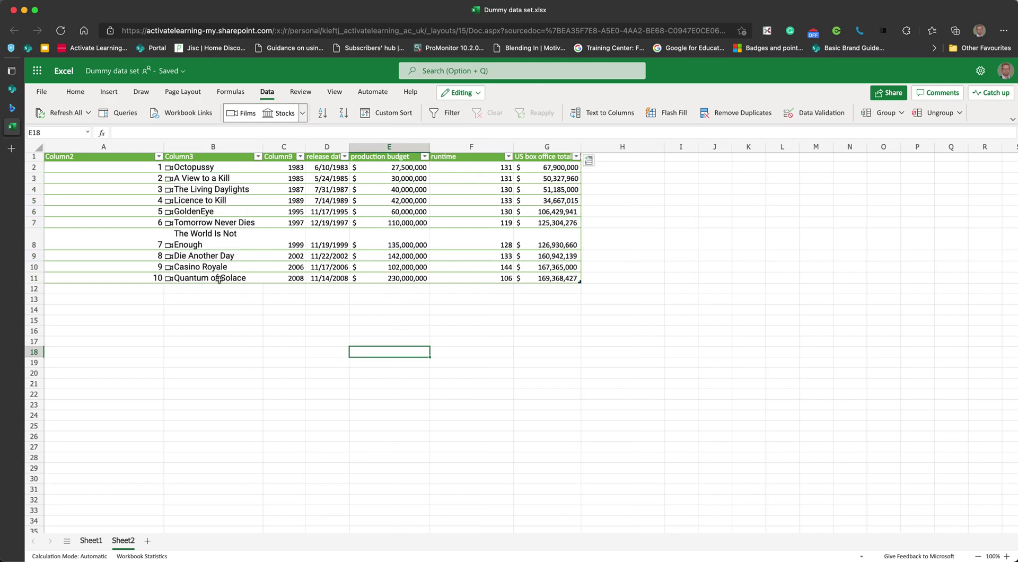